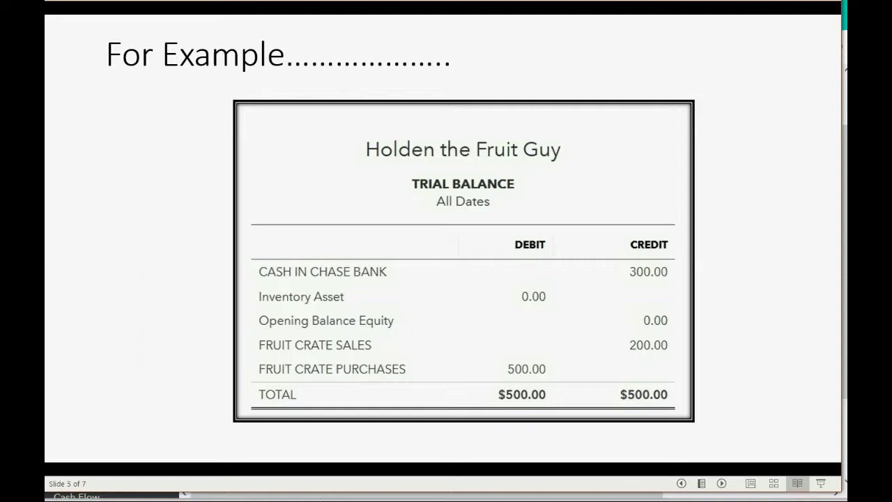
Reveal the updated cash and inventory amounts on the example trial balance slide, and switch to QuickBooks in the browser.
{"action": "key", "text": "Right"}
{"action": "key", "text": "Right"}
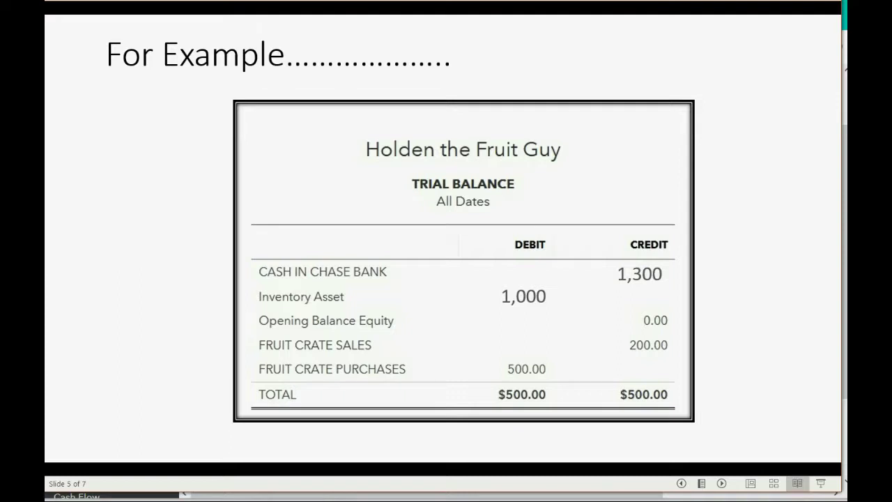
{"action": "mouse_move", "coordinate": [216, 498]}
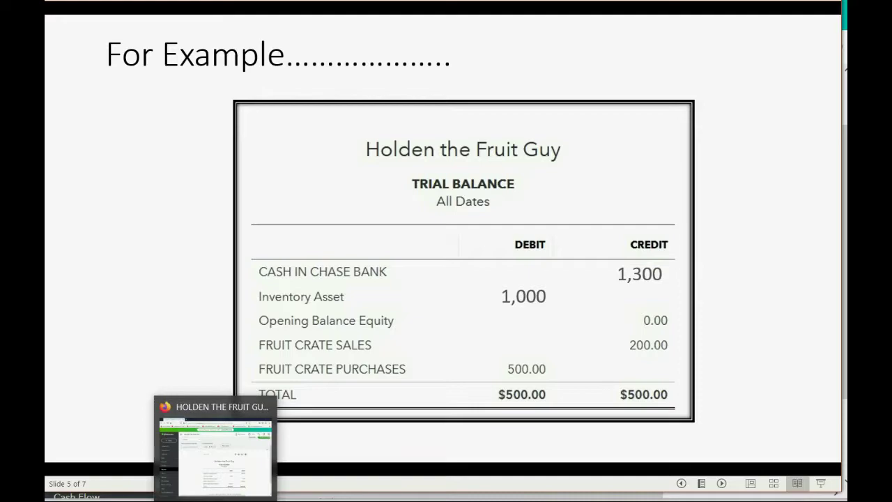
{"action": "left_click", "coordinate": [215, 446]}
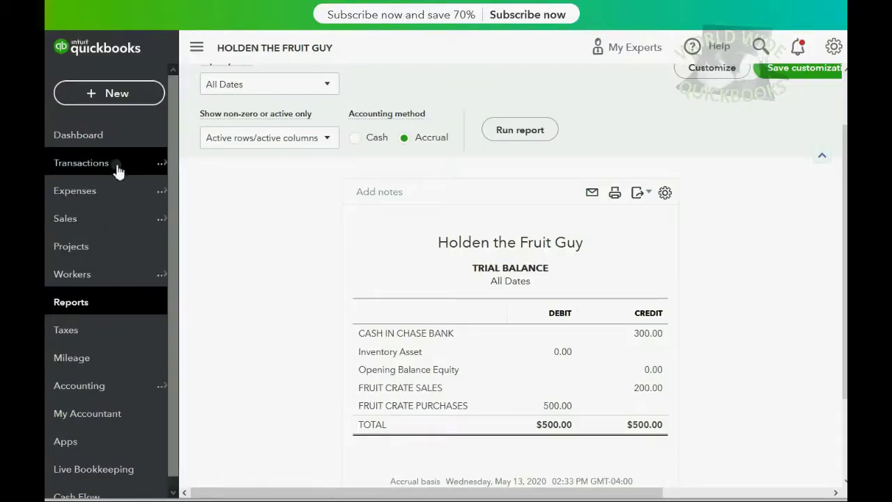
Start a new check dated 01/02/2020 with ADDY'S ORCHARD as the payee.
{"action": "left_click", "coordinate": [120, 96]}
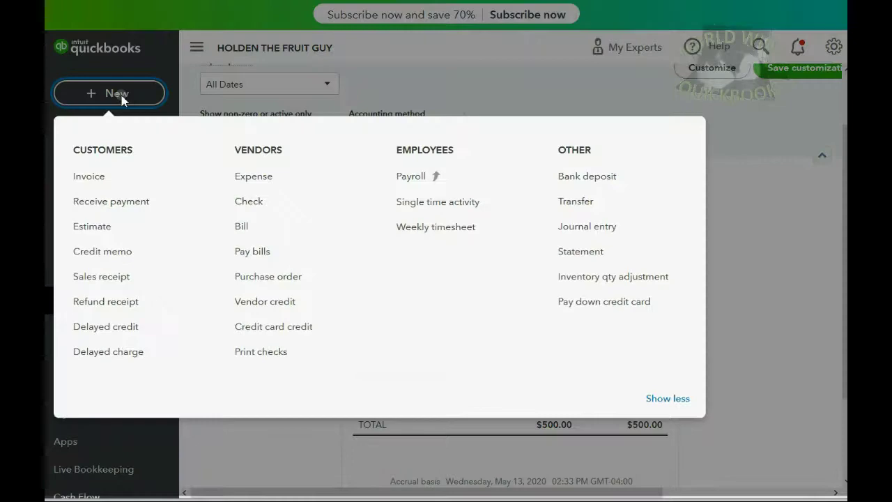
{"action": "left_click", "coordinate": [253, 201]}
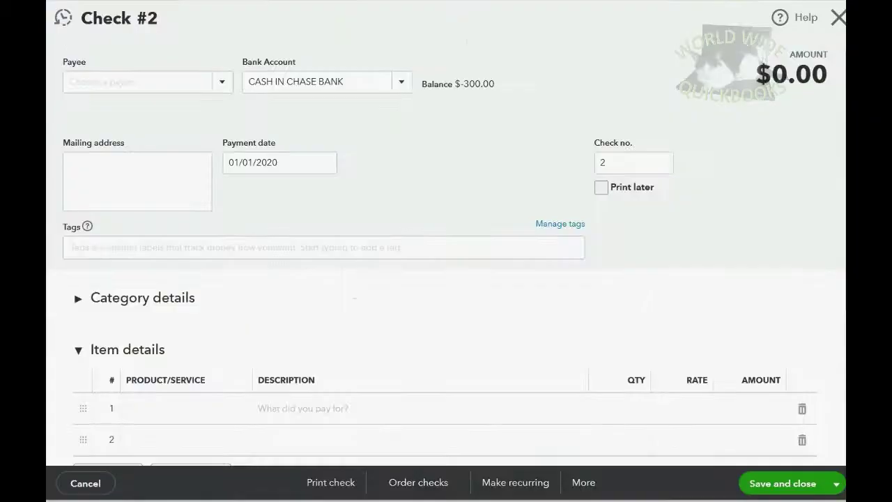
{"action": "left_click", "coordinate": [650, 164]}
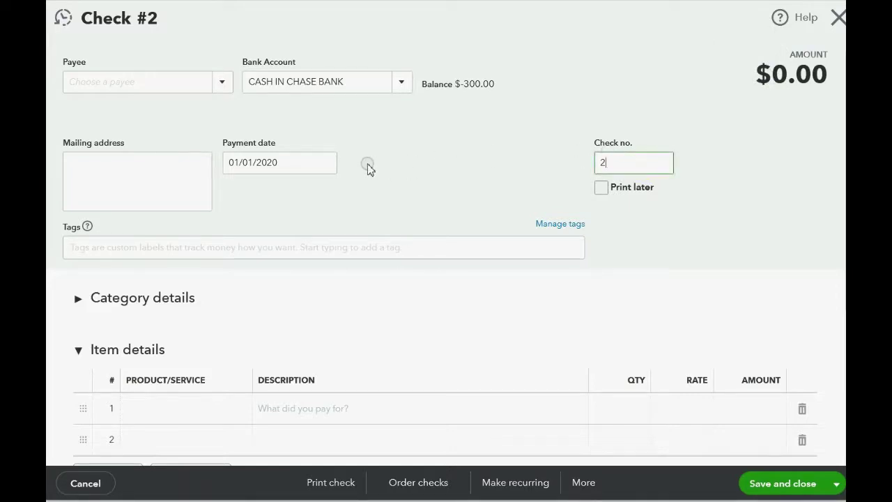
{"action": "left_click", "coordinate": [326, 163]}
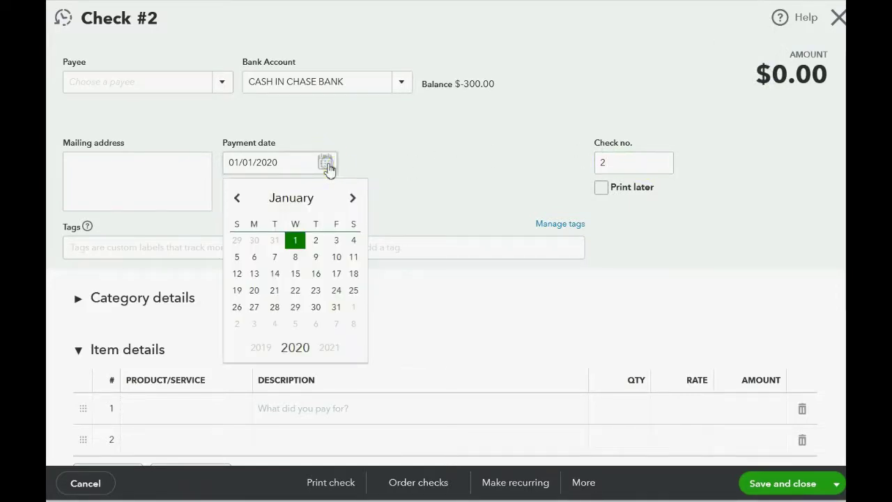
{"action": "left_click", "coordinate": [317, 240]}
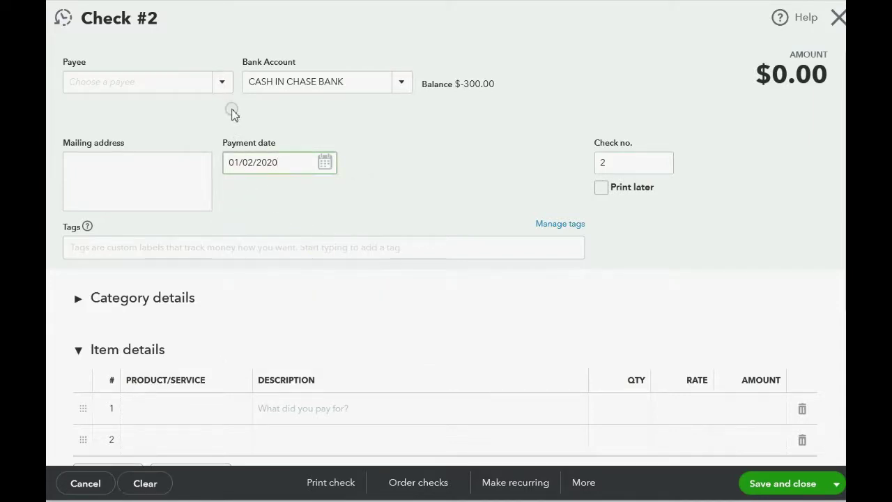
{"action": "left_click", "coordinate": [224, 84]}
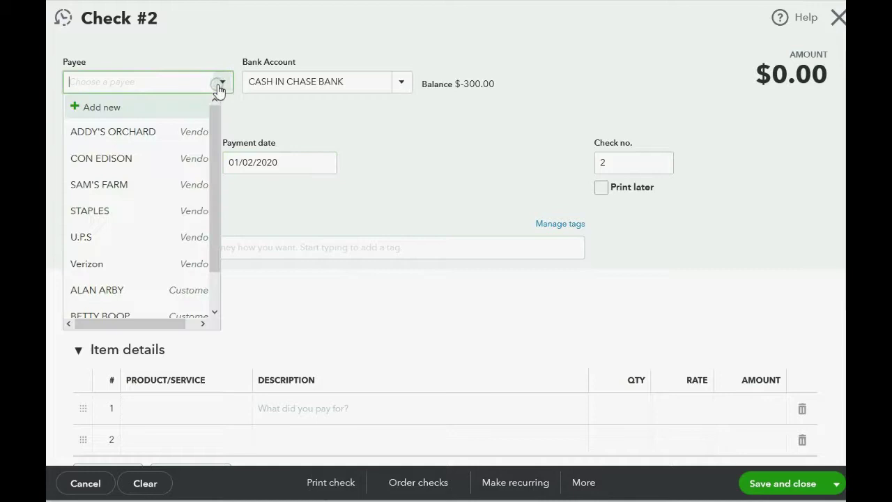
{"action": "left_click", "coordinate": [170, 134]}
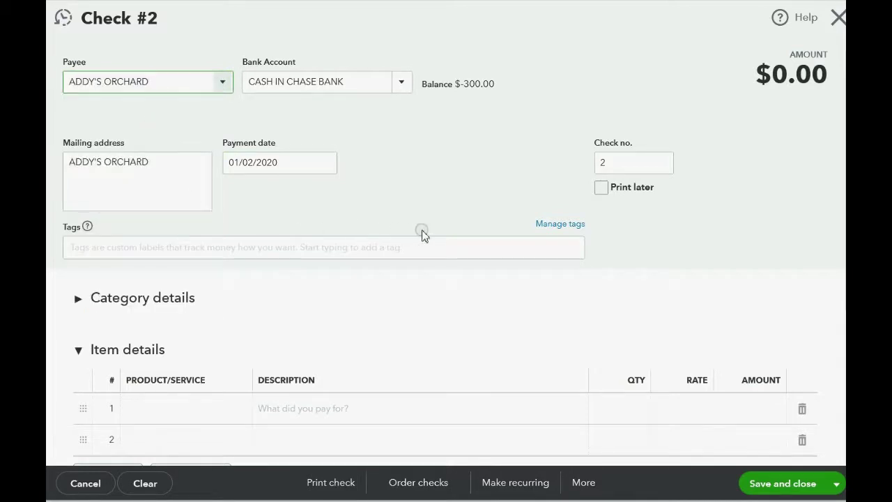
Examine the check's Category details and Item details sections, leaving only Item details expanded.
{"action": "scroll", "coordinate": [437, 213], "scroll_direction": "down", "scroll_amount": 1}
{"action": "left_click", "coordinate": [77, 282]}
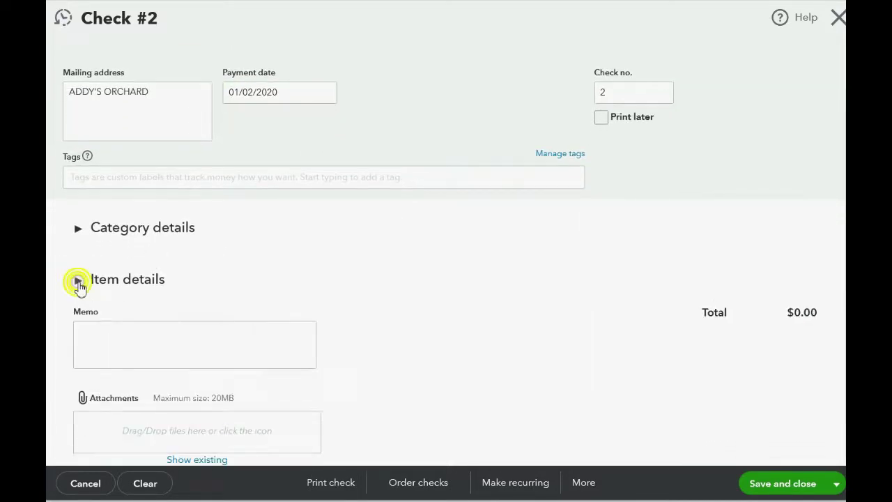
{"action": "left_click", "coordinate": [78, 229]}
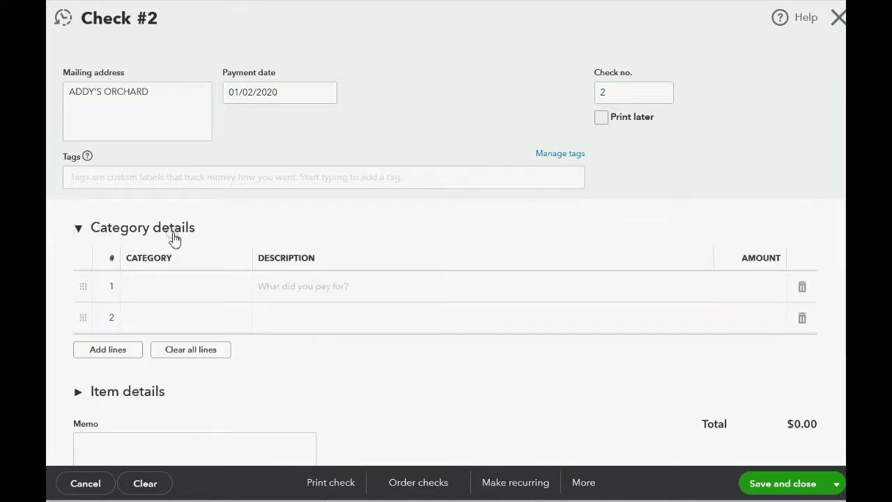
{"action": "scroll", "coordinate": [171, 235], "scroll_direction": "down", "scroll_amount": 1}
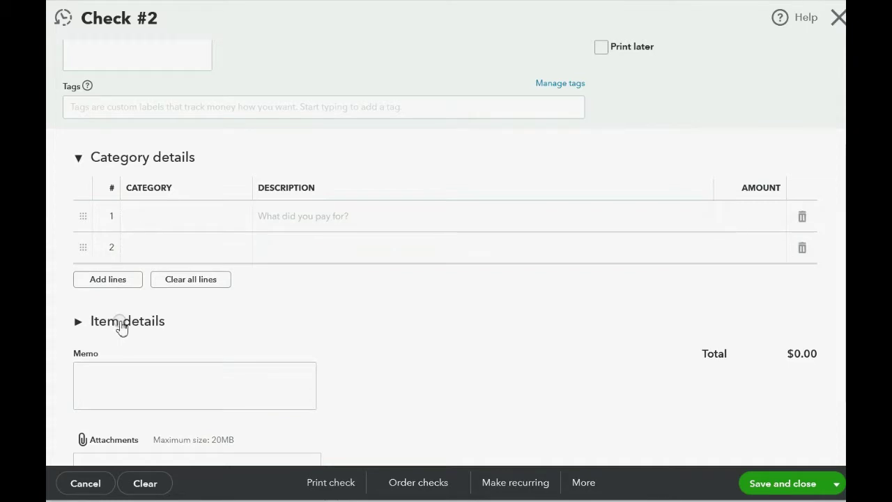
{"action": "left_click", "coordinate": [78, 162]}
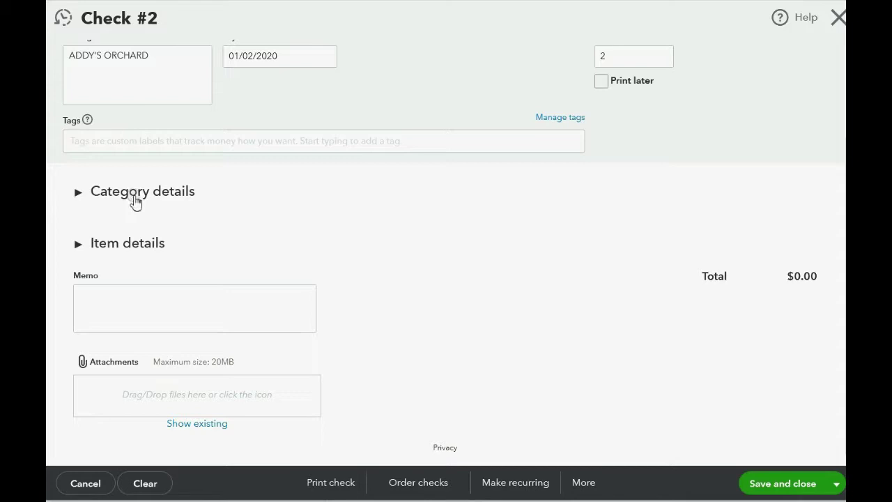
{"action": "left_click", "coordinate": [136, 199]}
{"action": "left_click", "coordinate": [135, 199]}
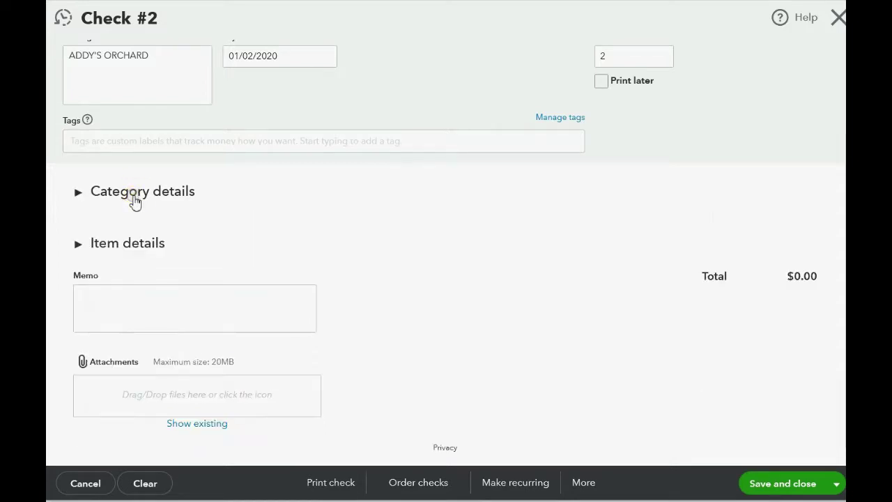
{"action": "left_click", "coordinate": [80, 245]}
{"action": "scroll", "coordinate": [185, 234], "scroll_direction": "down", "scroll_amount": 2}
{"action": "scroll", "coordinate": [185, 233], "scroll_direction": "up", "scroll_amount": 1}
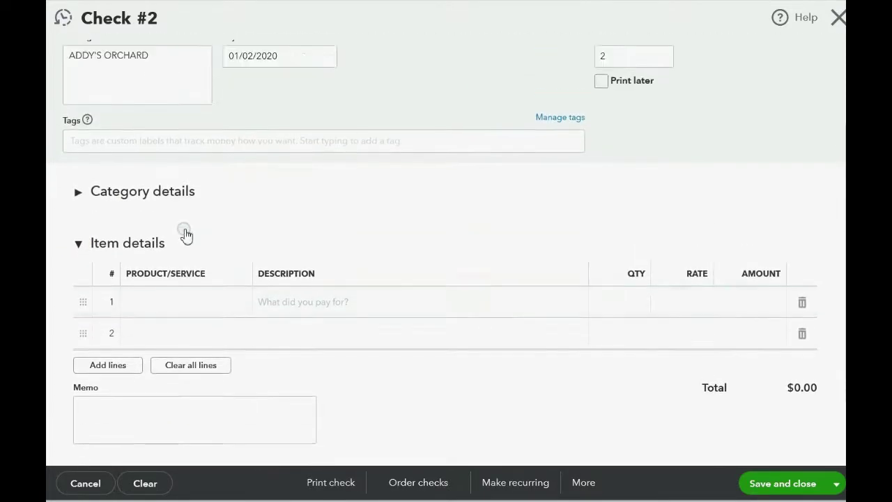
{"action": "scroll", "coordinate": [204, 225], "scroll_direction": "up", "scroll_amount": 1}
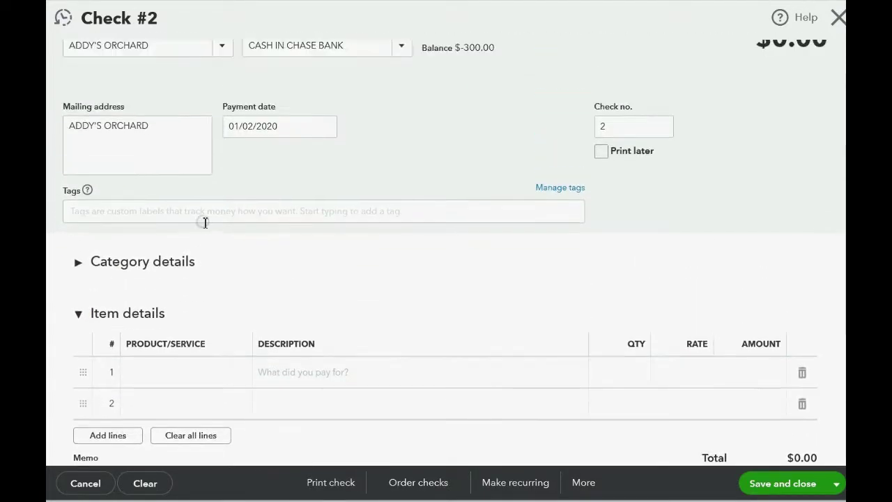
{"action": "scroll", "coordinate": [204, 225], "scroll_direction": "down", "scroll_amount": 1}
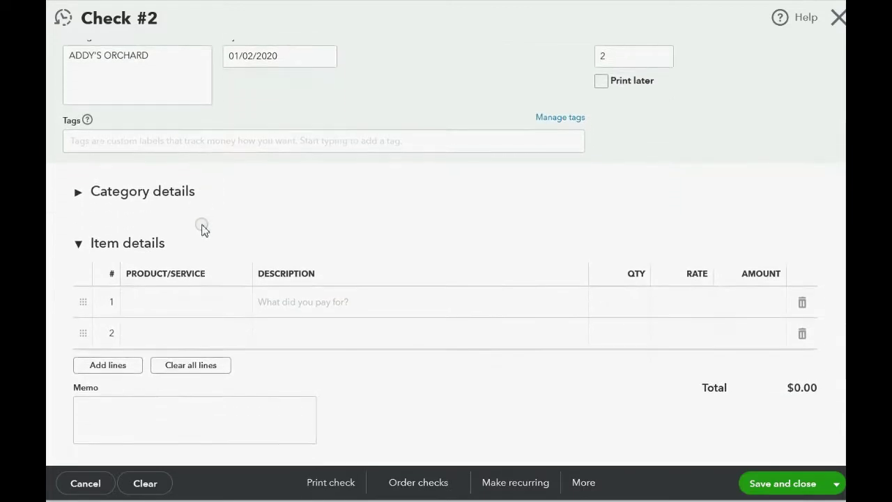
{"action": "left_click", "coordinate": [129, 246]}
{"action": "left_click", "coordinate": [129, 245]}
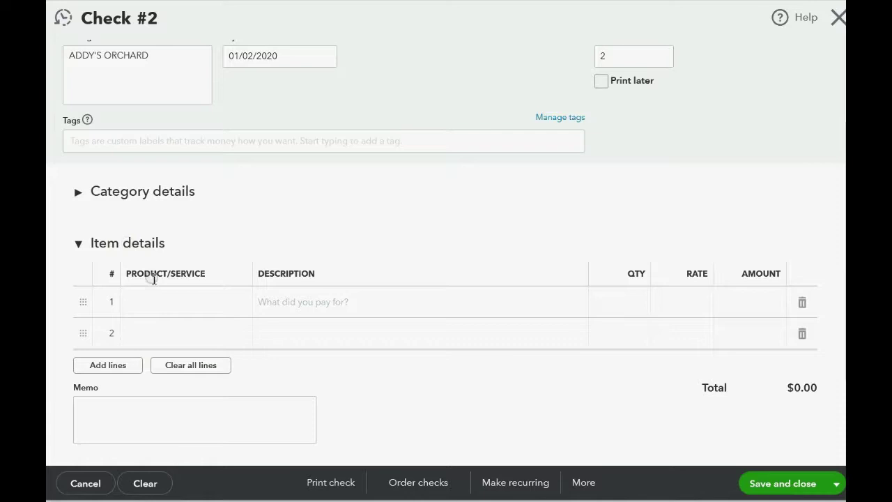
Add APPLES with a quantity of 100 to the check's first item line, and save and close the check.
{"action": "left_click", "coordinate": [159, 304]}
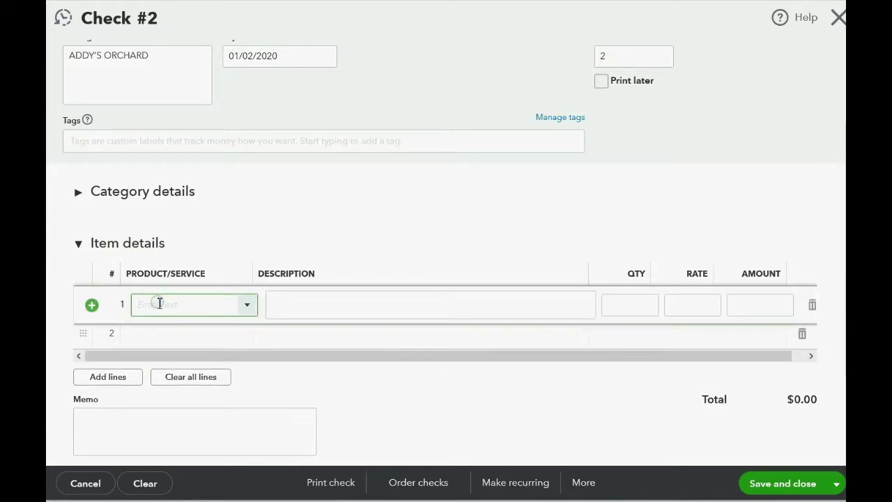
{"action": "left_click", "coordinate": [248, 307]}
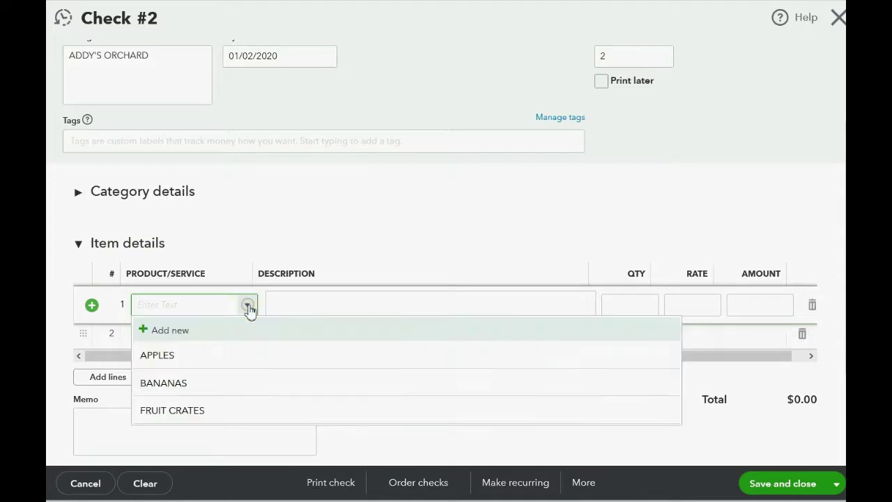
{"action": "left_click", "coordinate": [247, 353]}
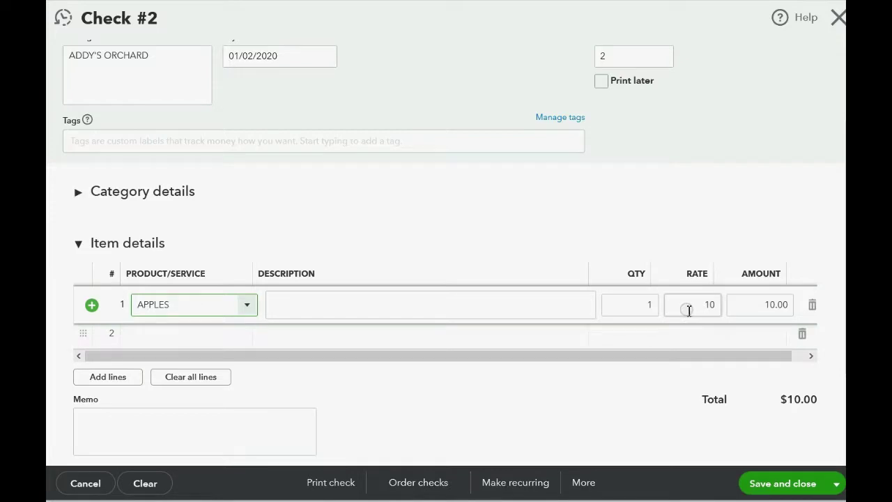
{"action": "left_click", "coordinate": [643, 306]}
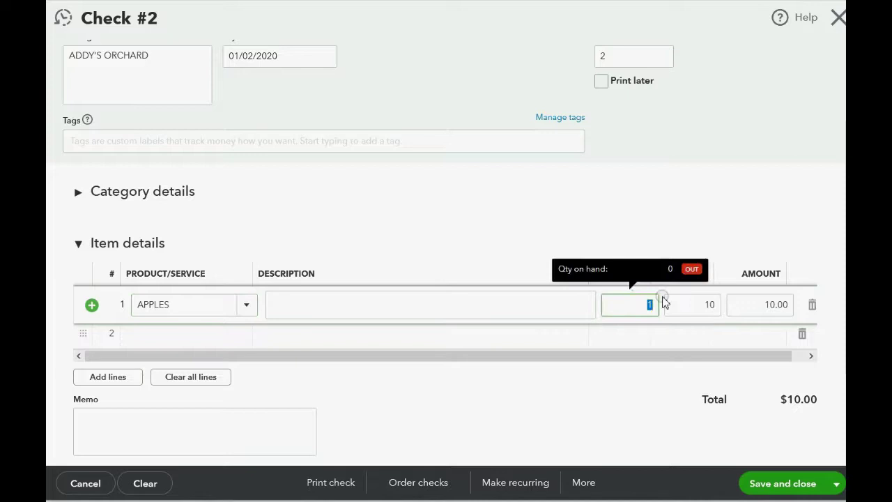
{"action": "type", "text": "100"}
{"action": "key", "text": "Tab"}
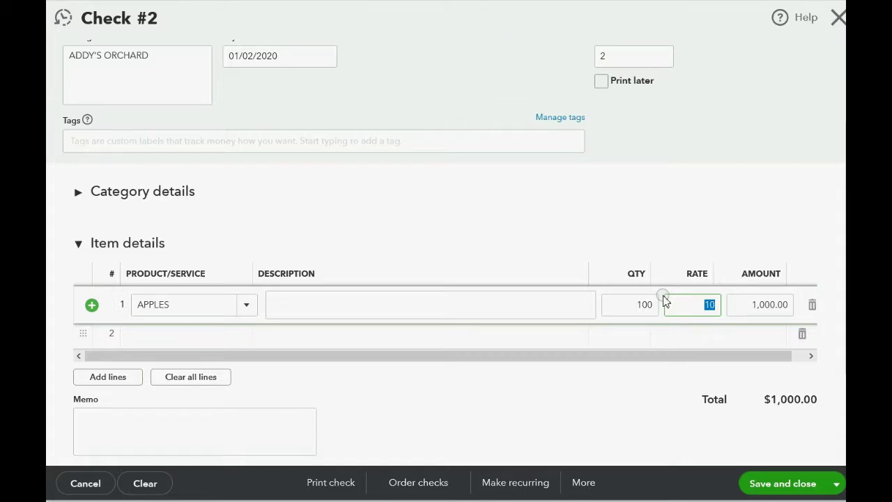
{"action": "left_click", "coordinate": [789, 483]}
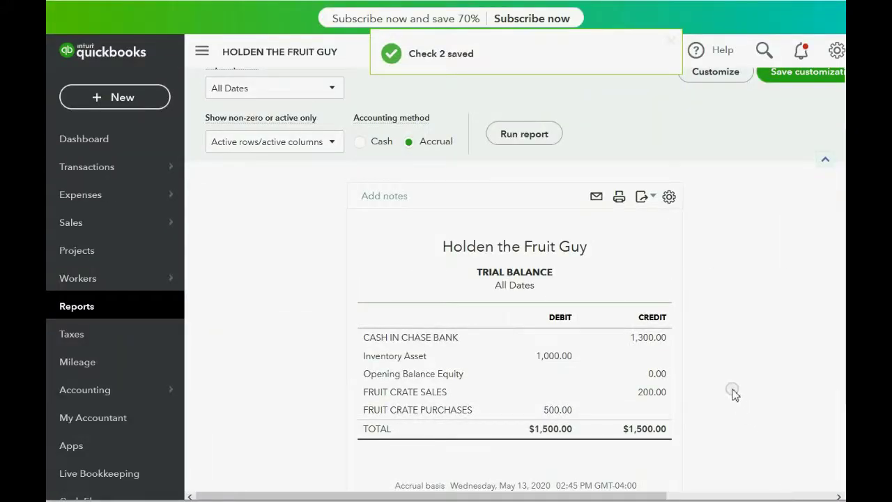
Review the trial balance and open the Inventory Valuation Detail custom report to examine the apples entries across all columns.
{"action": "scroll", "coordinate": [734, 394], "scroll_direction": "down", "scroll_amount": 1}
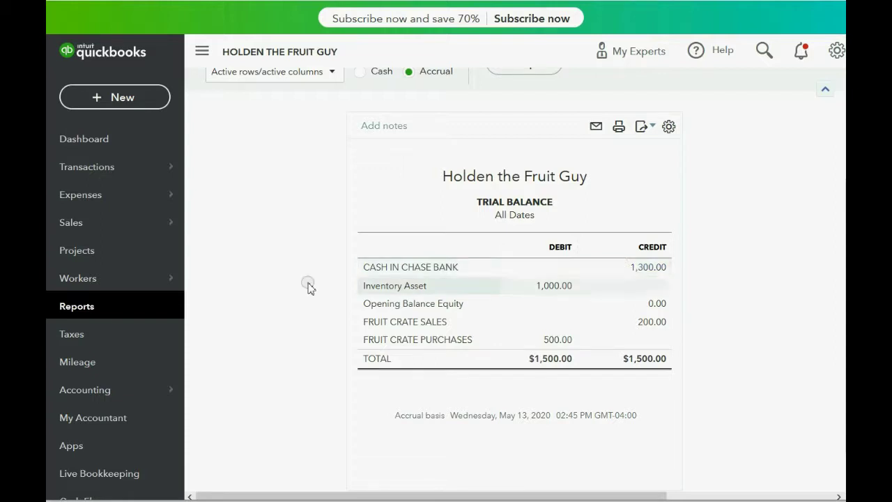
{"action": "left_click", "coordinate": [76, 307]}
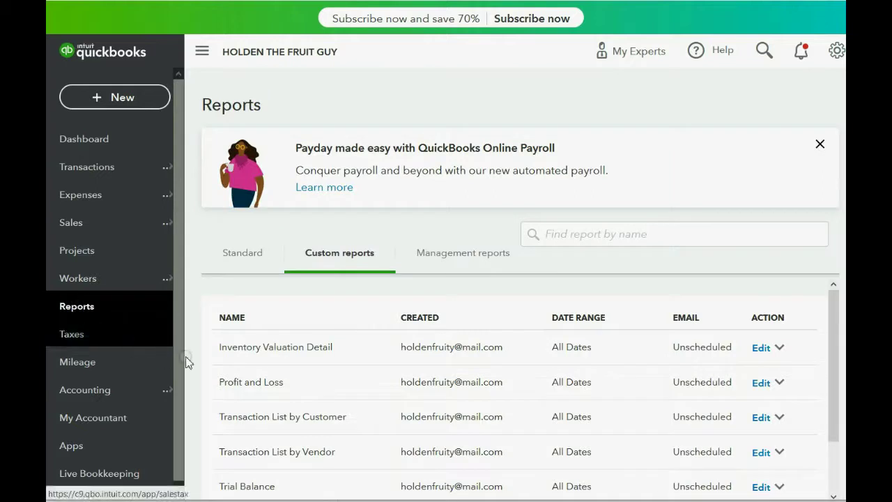
{"action": "left_click", "coordinate": [269, 347]}
{"action": "scroll", "coordinate": [414, 265], "scroll_direction": "down", "scroll_amount": 2}
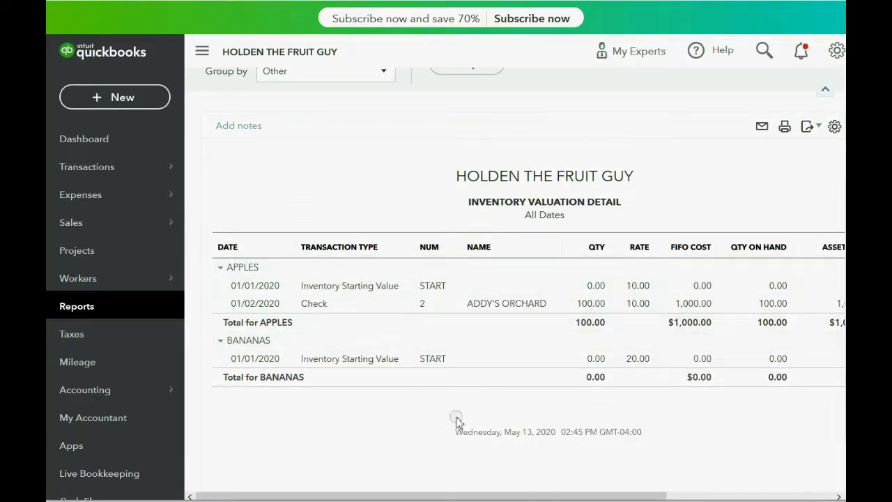
{"action": "left_click_drag", "start_coordinate": [486, 495], "coordinate": [510, 493]}
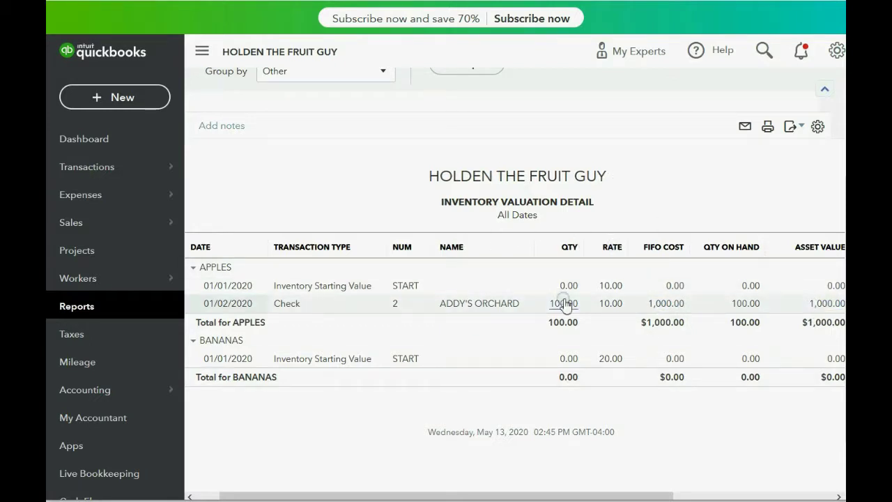
Open the Trial Balance custom report and bring its account balances into view.
{"action": "left_click", "coordinate": [97, 304]}
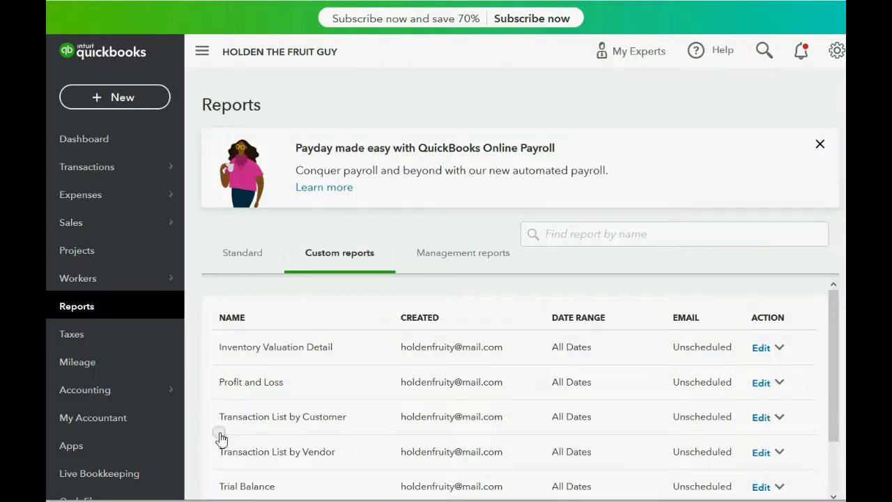
{"action": "left_click", "coordinate": [248, 486]}
{"action": "scroll", "coordinate": [357, 377], "scroll_direction": "down", "scroll_amount": 2}
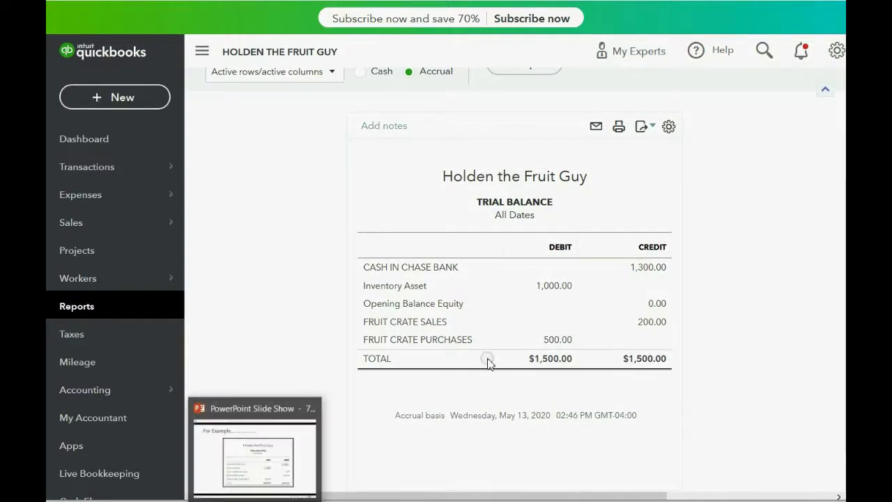
Switch to the PowerPoint slide show and advance through the Example 2 text to its trial balance slide.
{"action": "key", "text": "alt+Tab"}
{"action": "left_click", "coordinate": [288, 384]}
{"action": "left_click", "coordinate": [727, 258]}
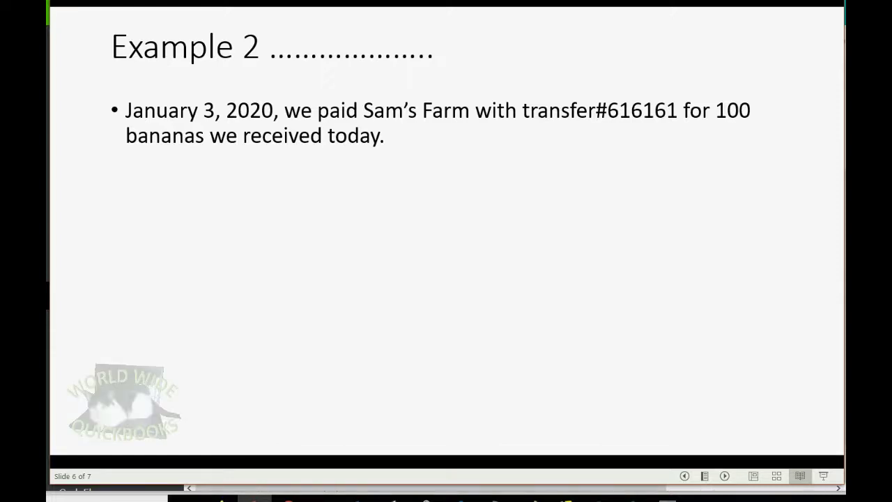
{"action": "key", "text": "Right"}
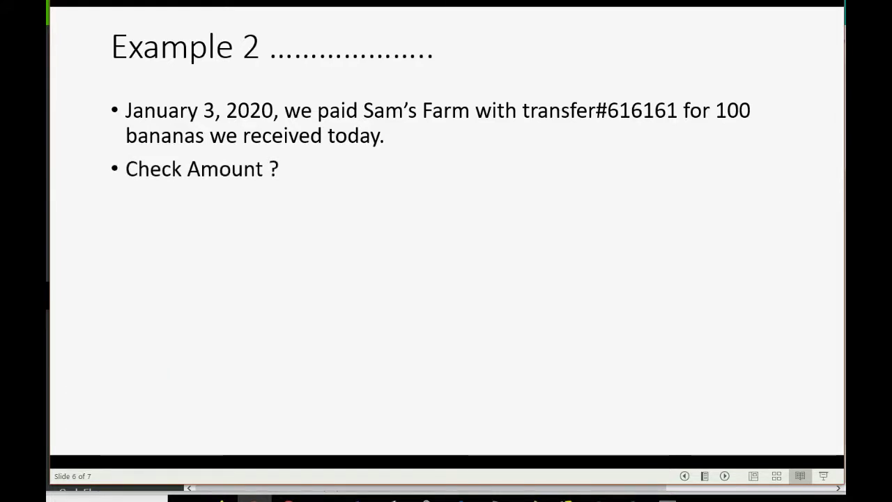
{"action": "key", "text": "Right"}
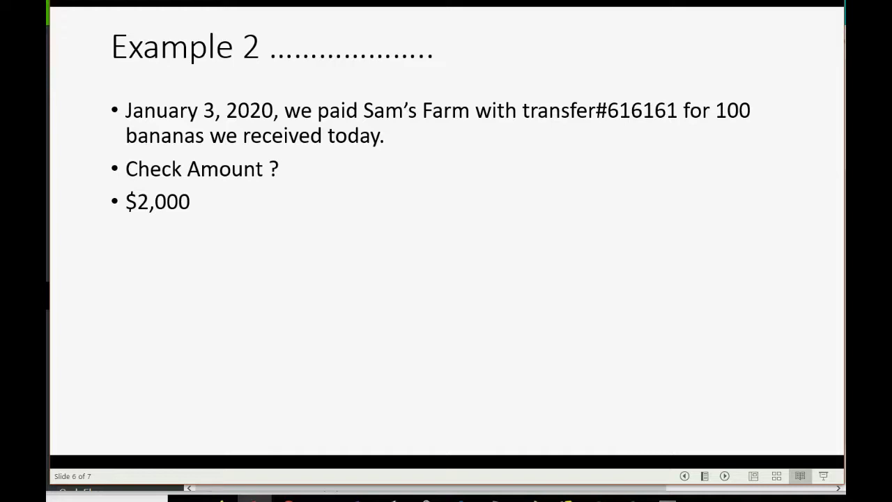
{"action": "key", "text": "Right"}
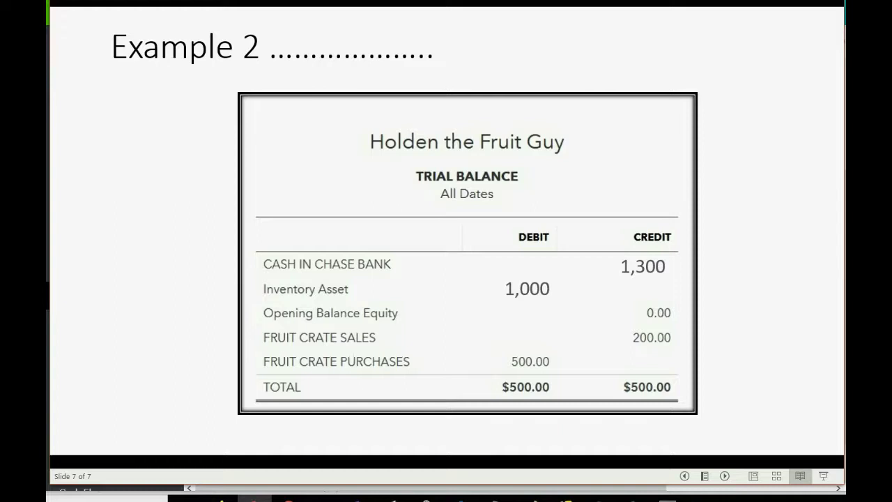
Finish the slide's trial balance build, and switch back to QuickBooks Online to start a new expense for payee SAM'S FARM.
{"action": "key", "text": "Right"}
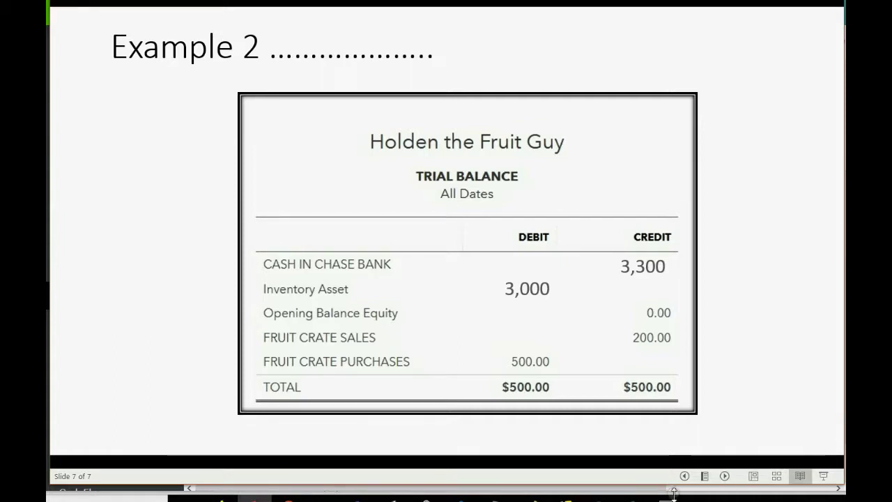
{"action": "mouse_move", "coordinate": [222, 496]}
{"action": "left_click", "coordinate": [201, 426]}
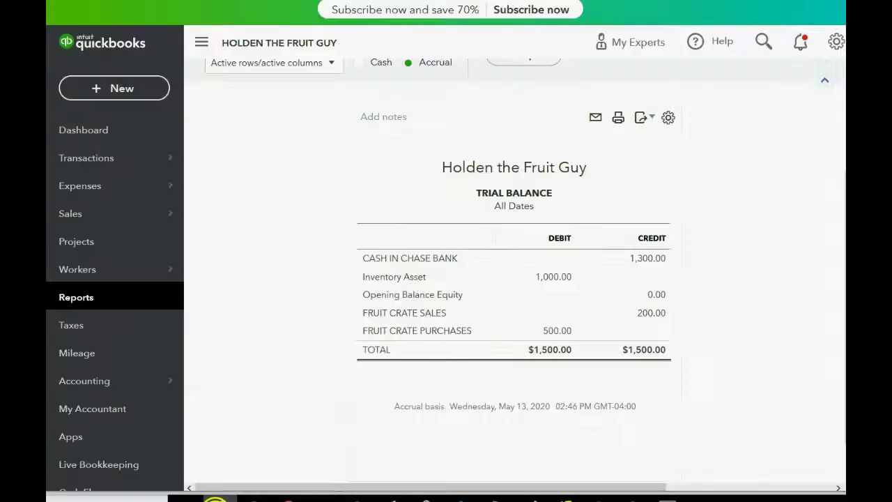
{"action": "left_click", "coordinate": [122, 91]}
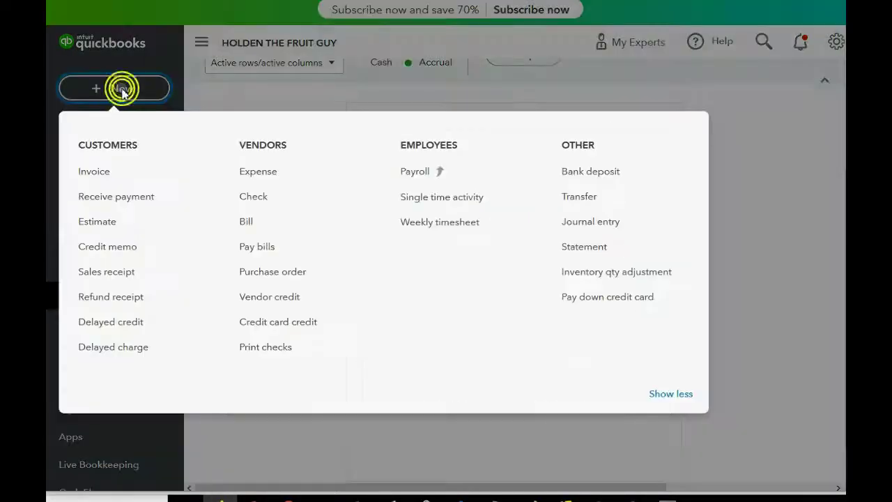
{"action": "left_click", "coordinate": [259, 174]}
{"action": "left_click", "coordinate": [259, 173]}
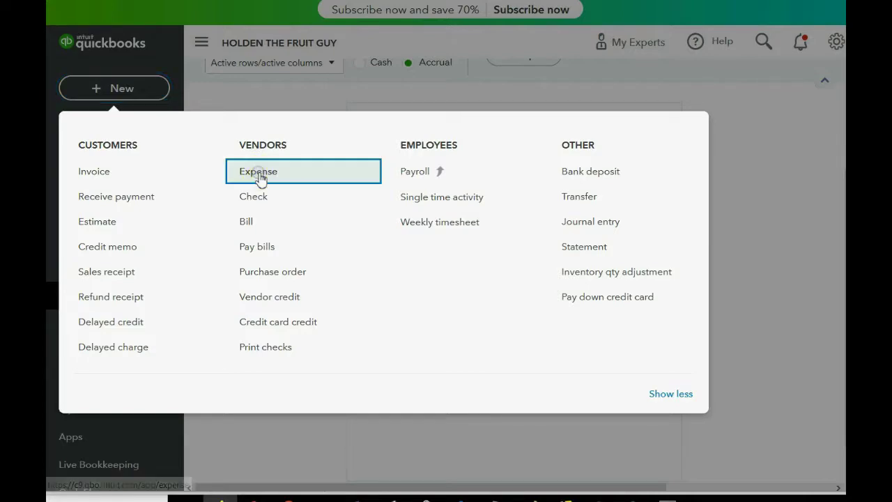
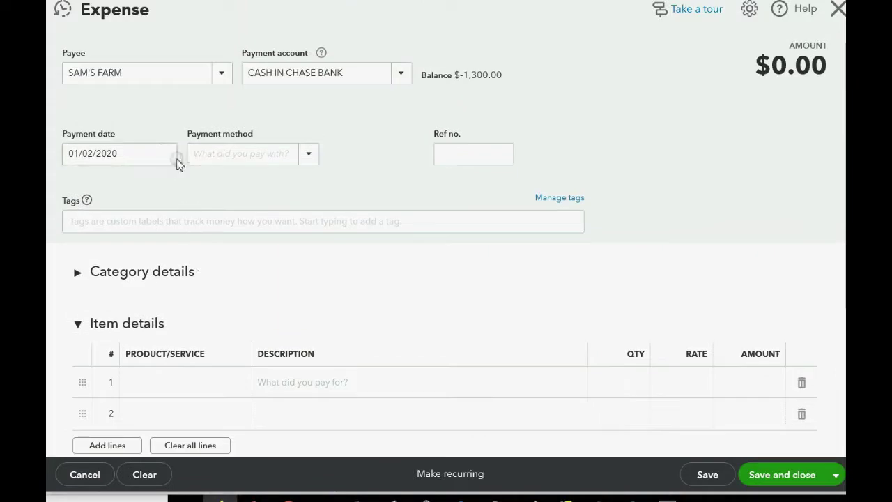
Date the expense 01/03/2020 and enter 61616161 as its reference number.
{"action": "left_click", "coordinate": [166, 152]}
{"action": "left_click", "coordinate": [176, 232]}
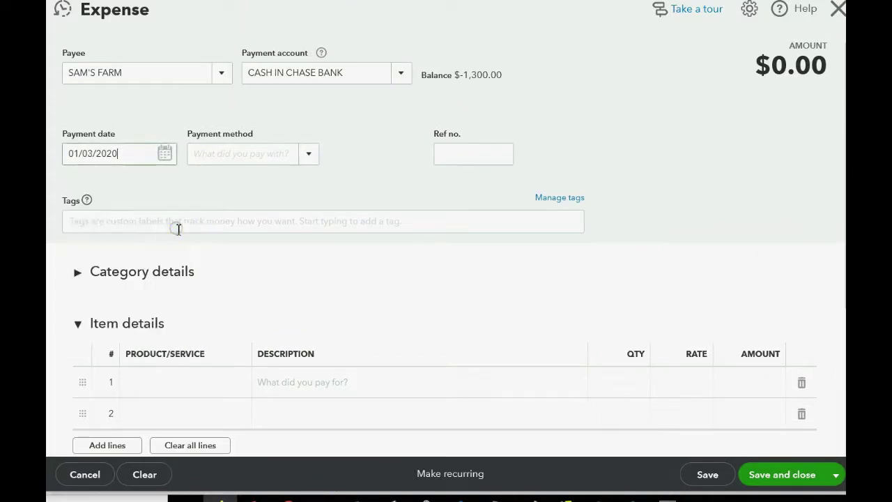
{"action": "left_click", "coordinate": [457, 145]}
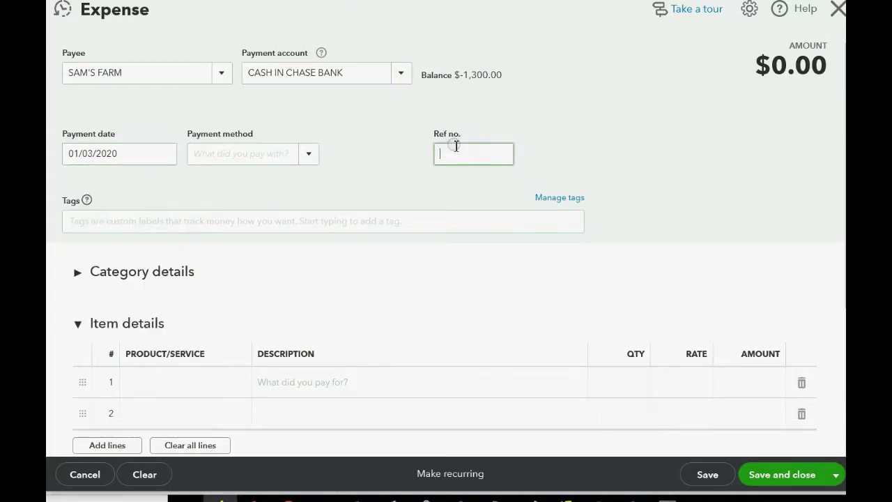
{"action": "type", "text": "61616161"}
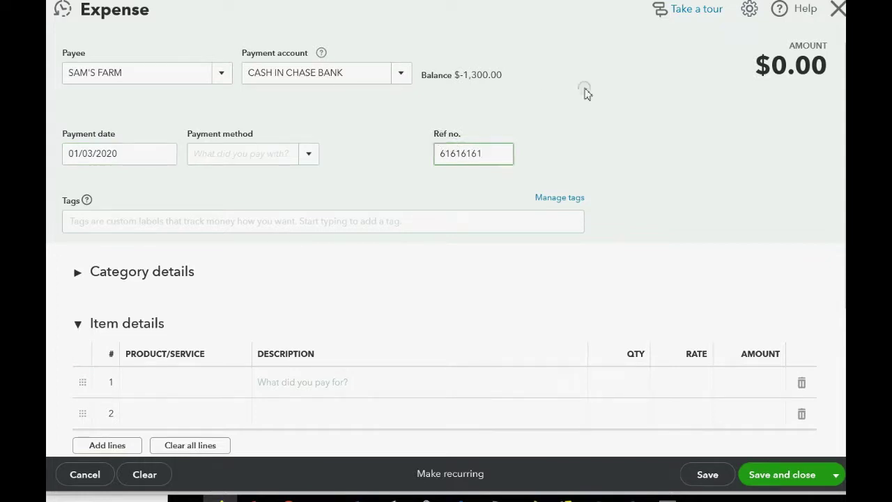
{"action": "left_click", "coordinate": [653, 98]}
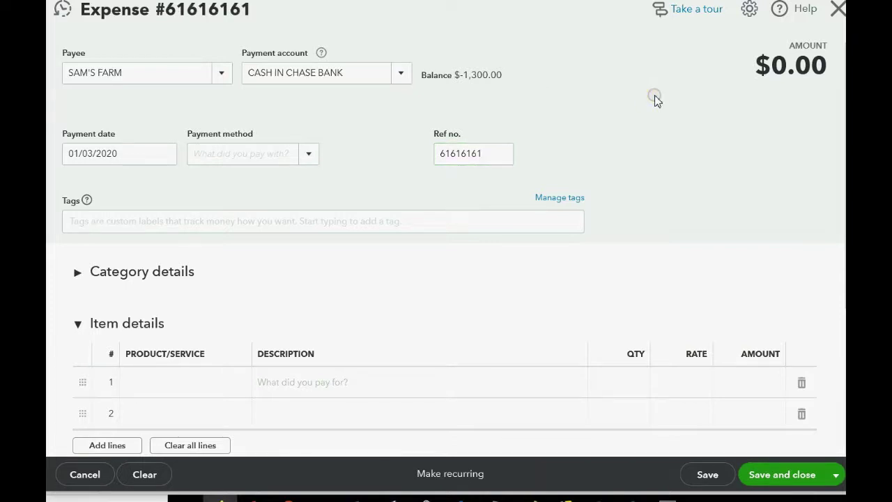
Choose BANANAS as the product on the expense's first item line.
{"action": "scroll", "coordinate": [652, 105], "scroll_direction": "down", "scroll_amount": 1}
{"action": "scroll", "coordinate": [648, 106], "scroll_direction": "up", "scroll_amount": 1}
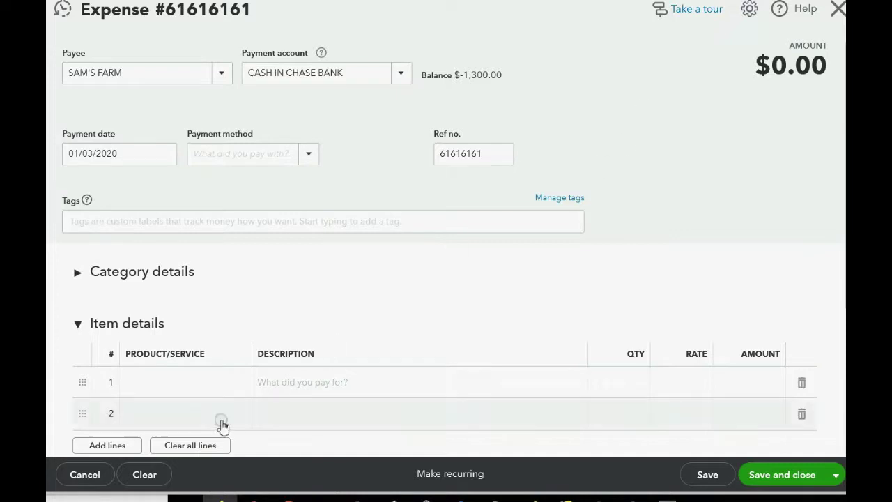
{"action": "left_click", "coordinate": [183, 384]}
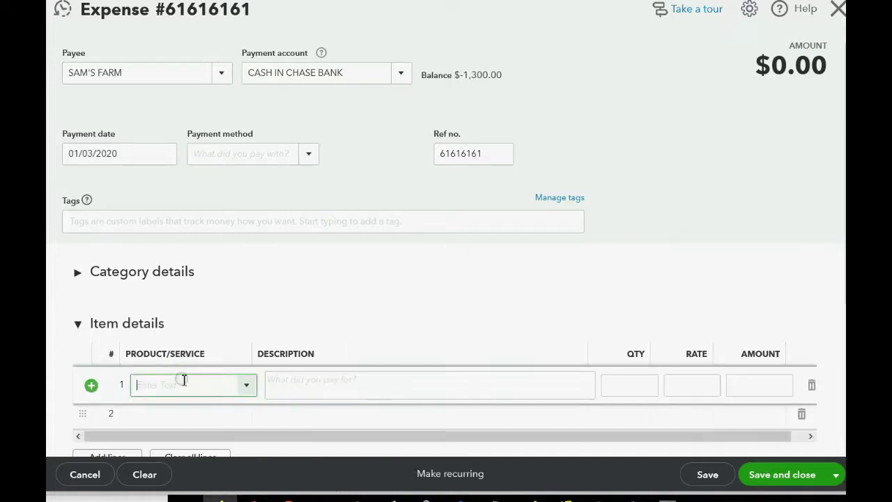
{"action": "left_click", "coordinate": [246, 389]}
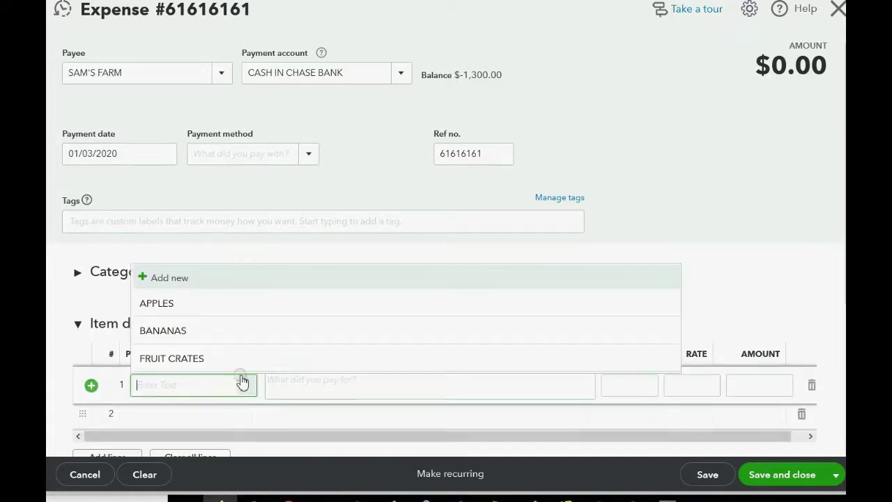
{"action": "left_click", "coordinate": [240, 339]}
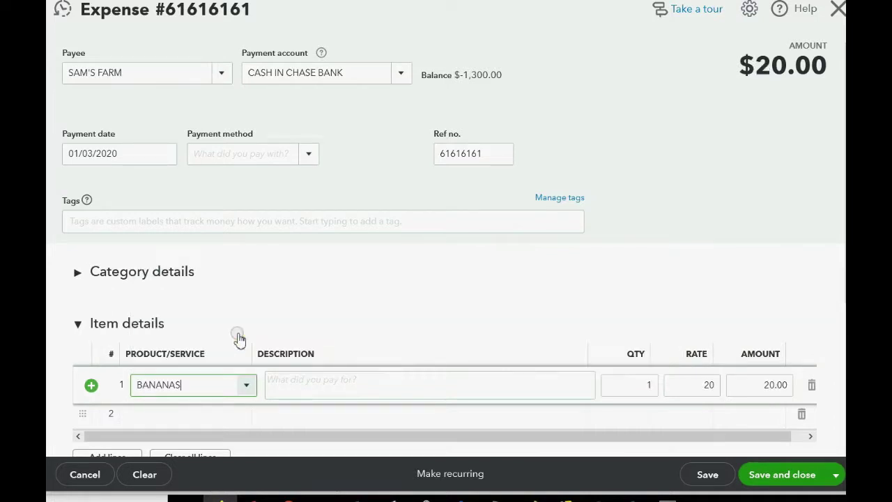
{"action": "scroll", "coordinate": [372, 247], "scroll_direction": "down", "scroll_amount": 2}
{"action": "scroll", "coordinate": [372, 246], "scroll_direction": "up", "scroll_amount": 1}
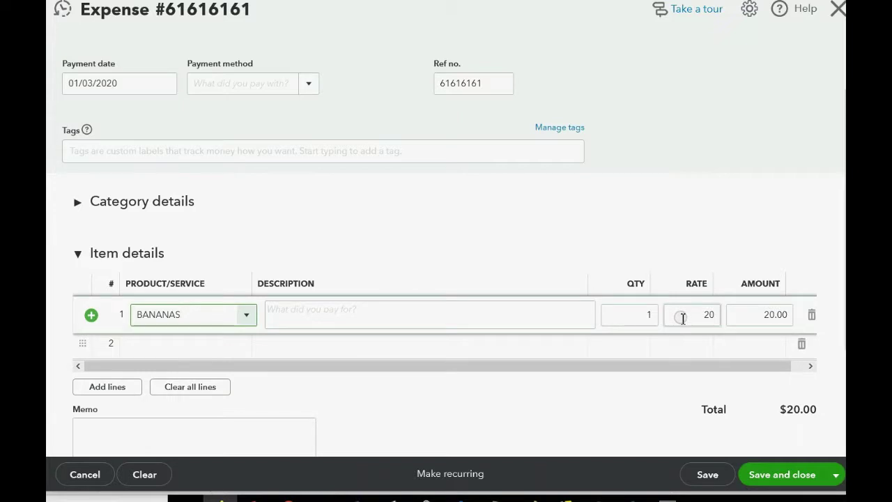
{"action": "left_click", "coordinate": [643, 315]}
{"action": "type", "text": "1000"}
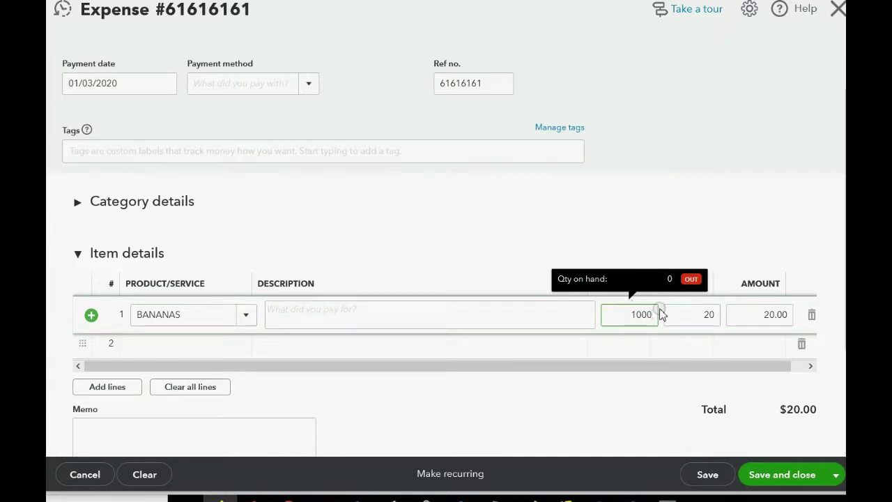
{"action": "key", "text": "Tab"}
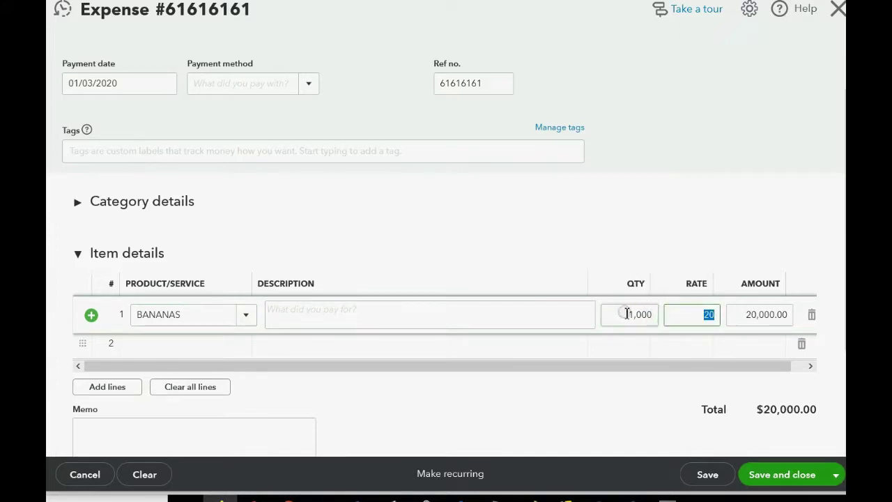
Set the BANANAS quantity to 100, and save and close the expense.
{"action": "left_click", "coordinate": [627, 315]}
{"action": "type", "text": "100"}
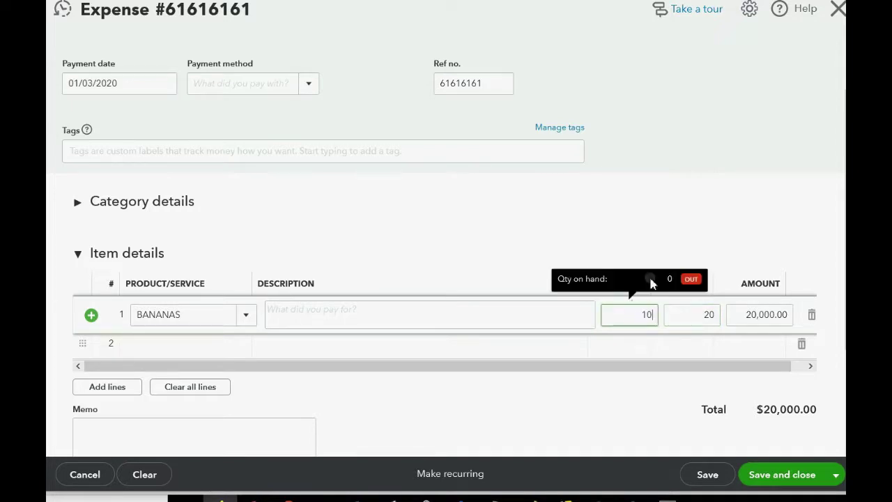
{"action": "key", "text": "Tab"}
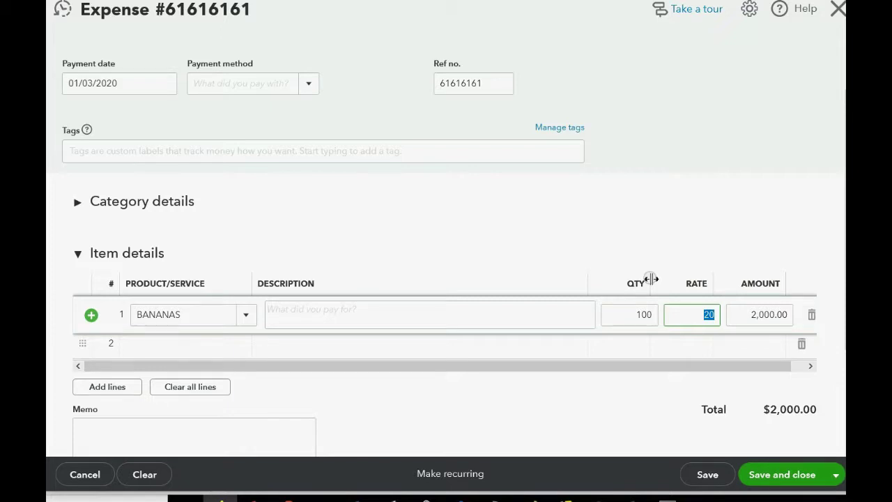
{"action": "left_click", "coordinate": [770, 480]}
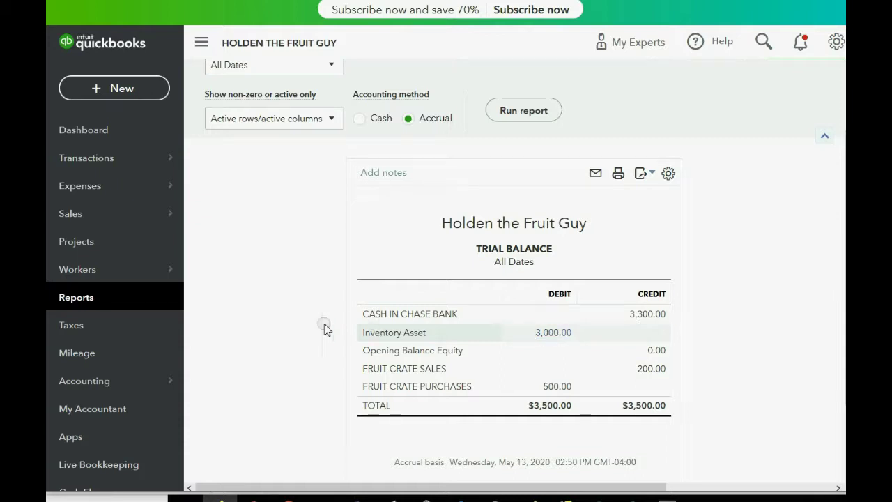
Open the Inventory Valuation Detail custom report and examine the bananas entries across all columns through the asset value.
{"action": "left_click", "coordinate": [84, 297]}
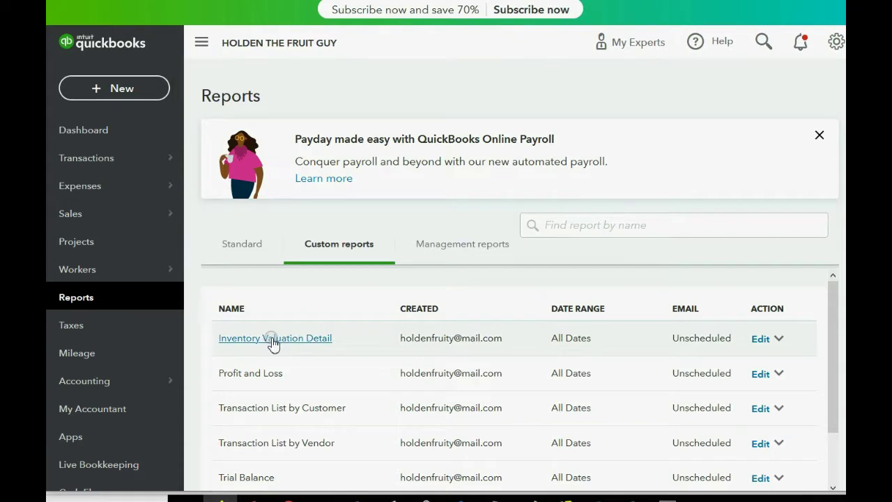
{"action": "left_click", "coordinate": [274, 340]}
{"action": "scroll", "coordinate": [370, 333], "scroll_direction": "down", "scroll_amount": 4}
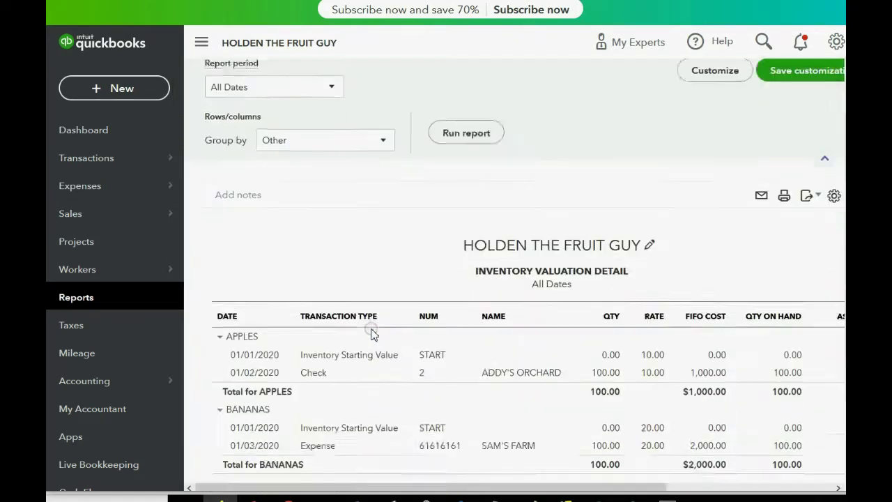
{"action": "left_click_drag", "start_coordinate": [339, 486], "coordinate": [373, 488]}
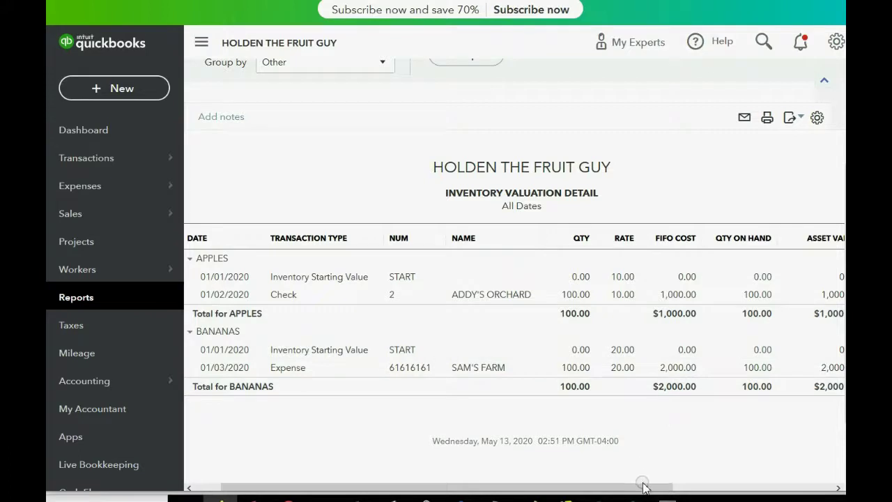
{"action": "left_click_drag", "start_coordinate": [646, 488], "coordinate": [687, 486]}
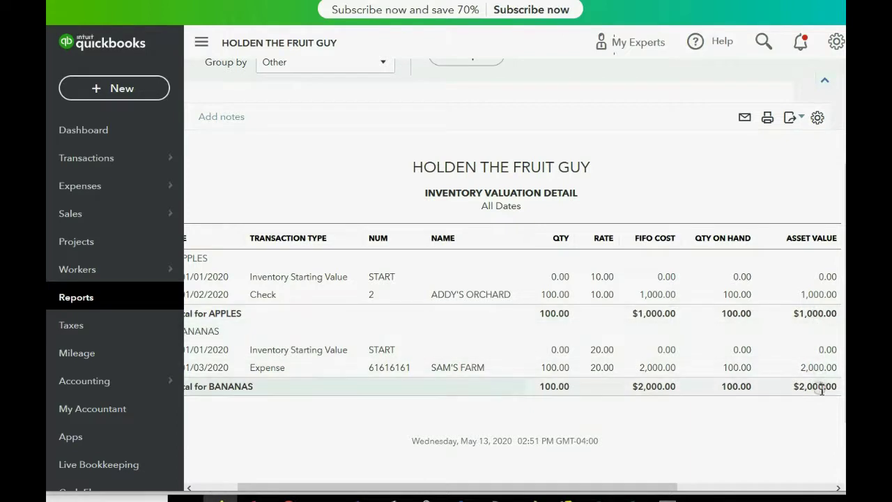
Return to the custom reports and open the Trial Balance to review its account balances.
{"action": "left_click", "coordinate": [76, 297]}
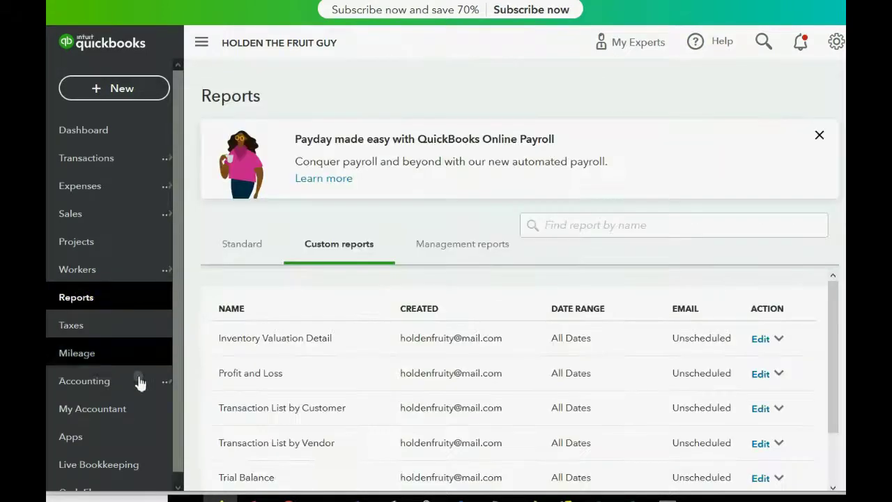
{"action": "left_click", "coordinate": [235, 477]}
{"action": "scroll", "coordinate": [339, 365], "scroll_direction": "down", "scroll_amount": 1}
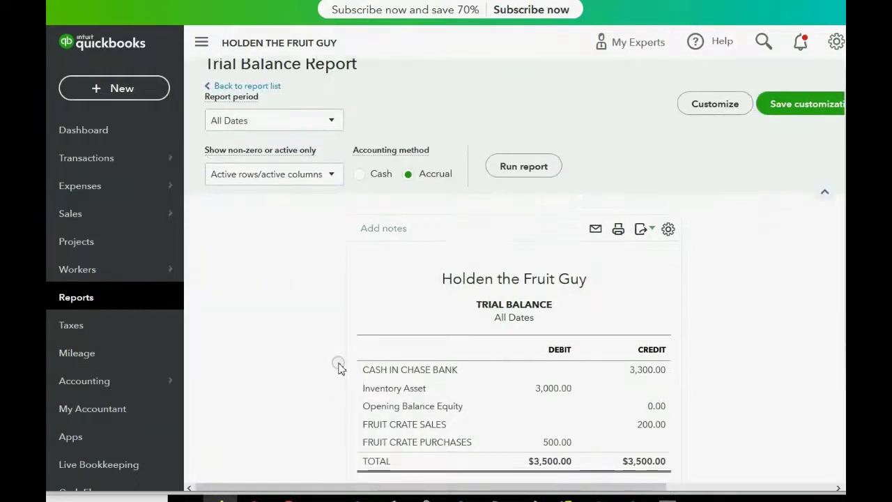